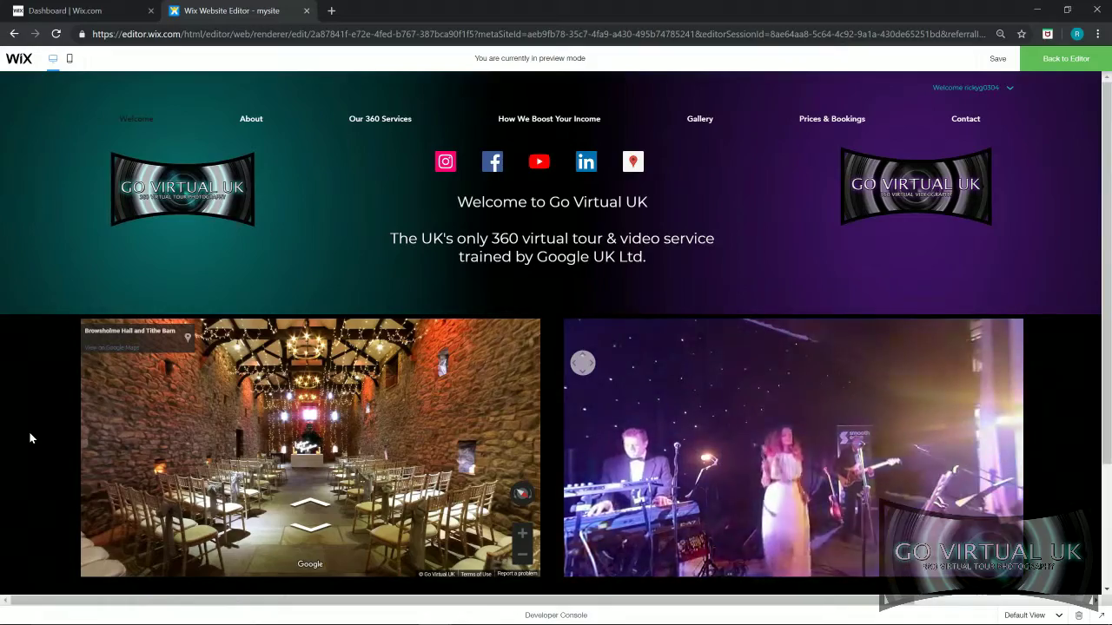
Examine the embedded 360 virtual tours on the Welcome and Gallery pages of the site preview
click(394, 448)
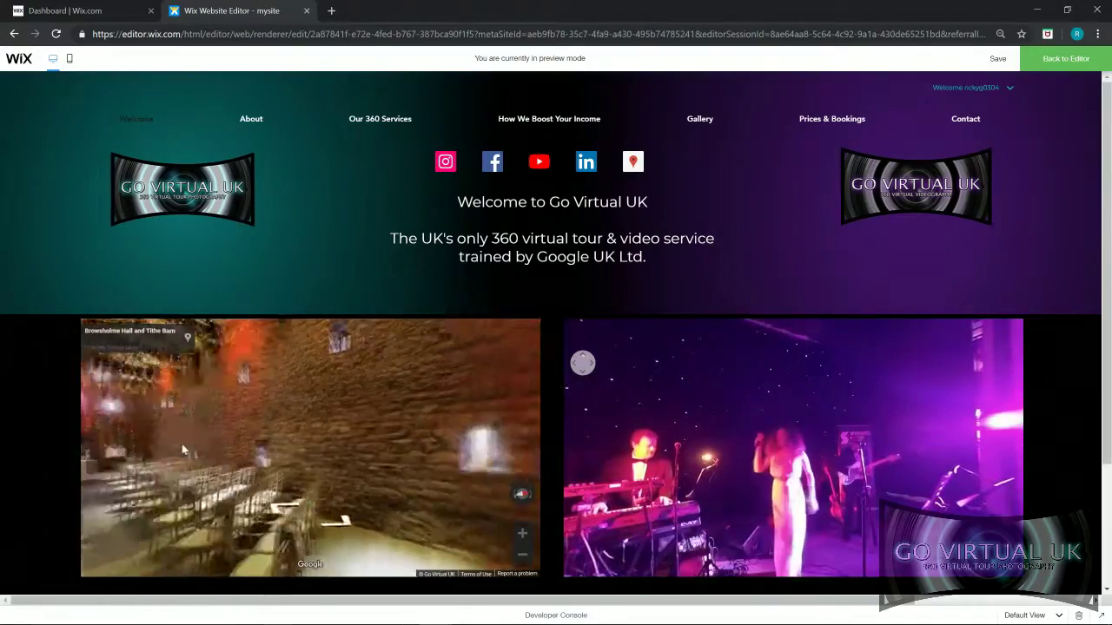
drag(373, 439, 270, 433)
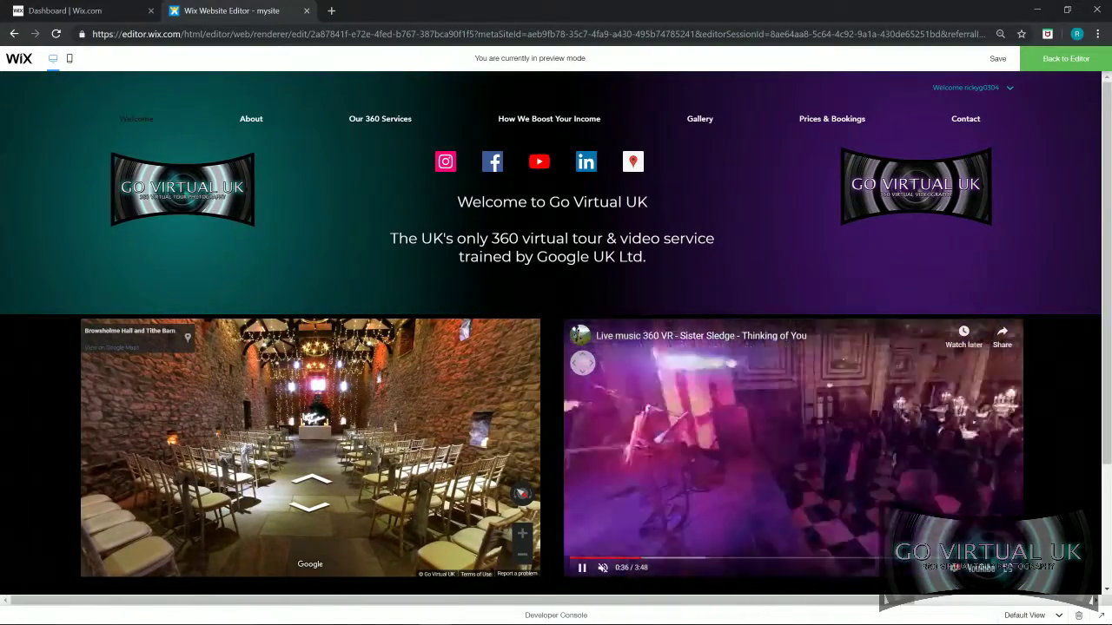
click(710, 127)
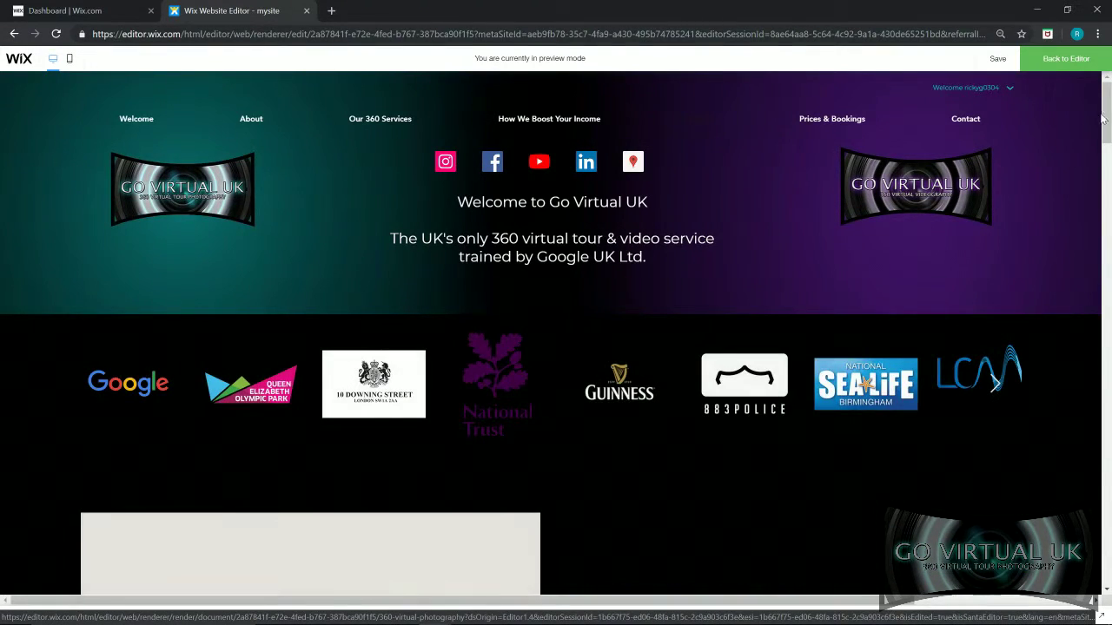
drag(1107, 112, 1109, 193)
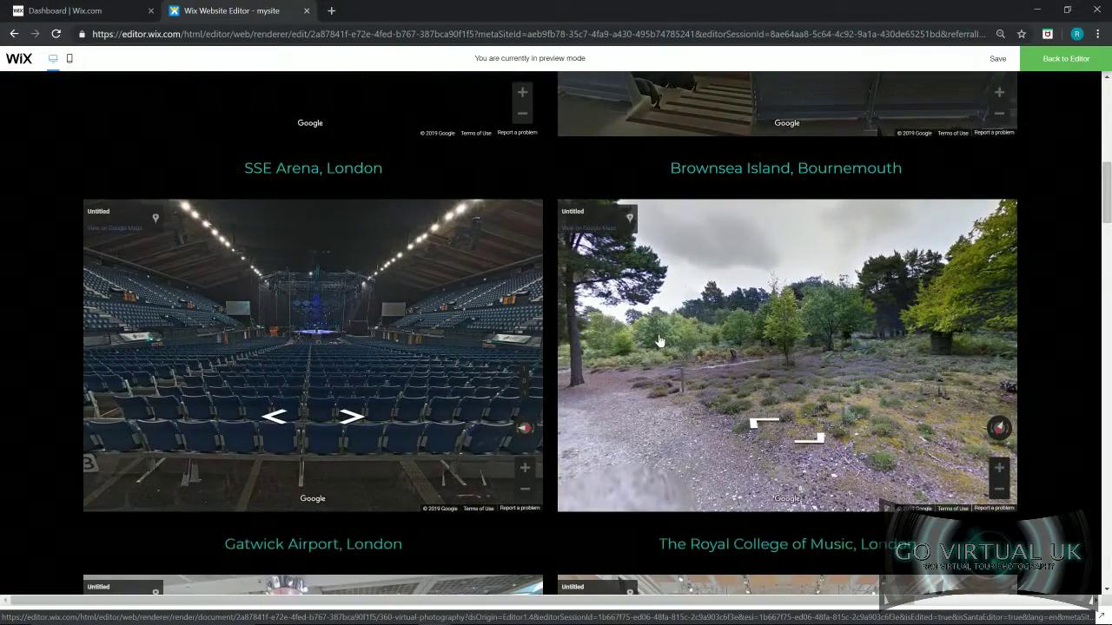
drag(299, 351, 512, 348)
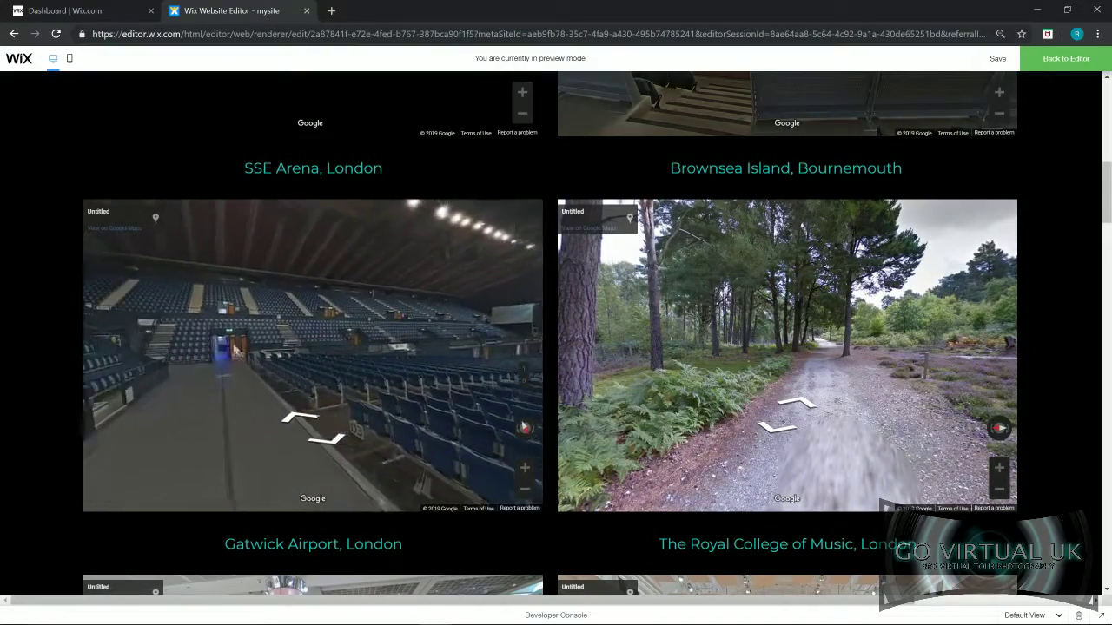
drag(341, 352, 529, 332)
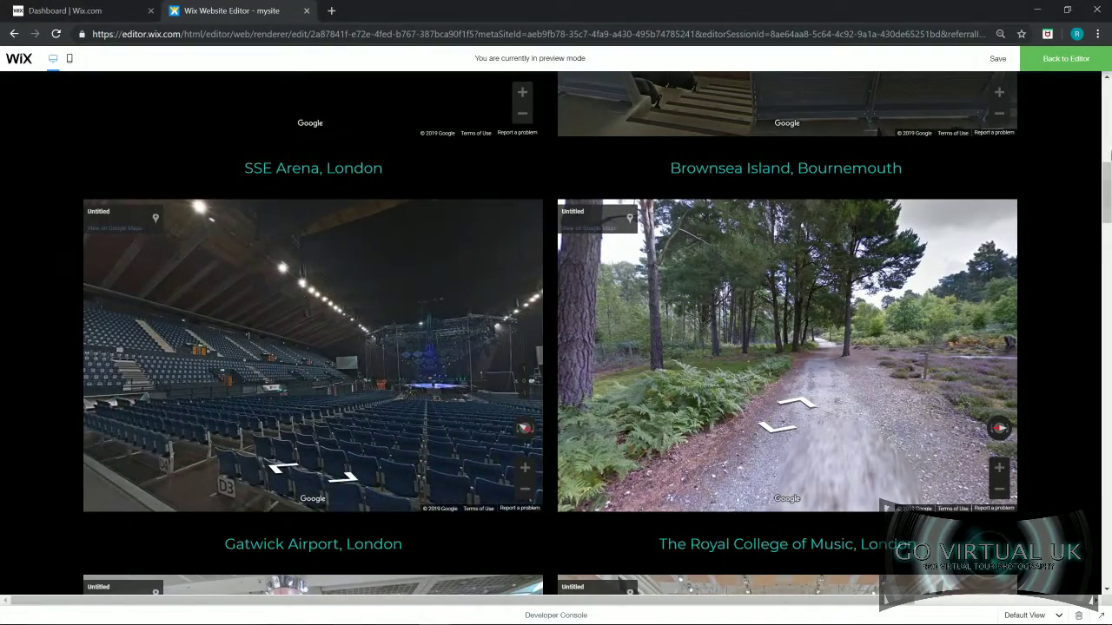
drag(1107, 193, 1107, 456)
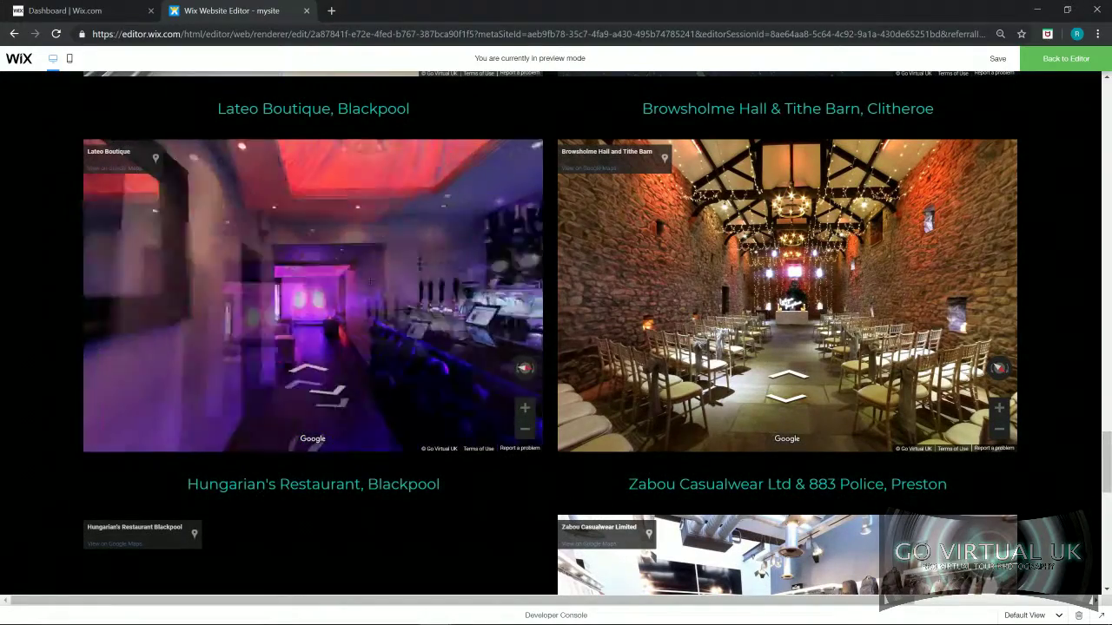
drag(726, 369, 598, 280)
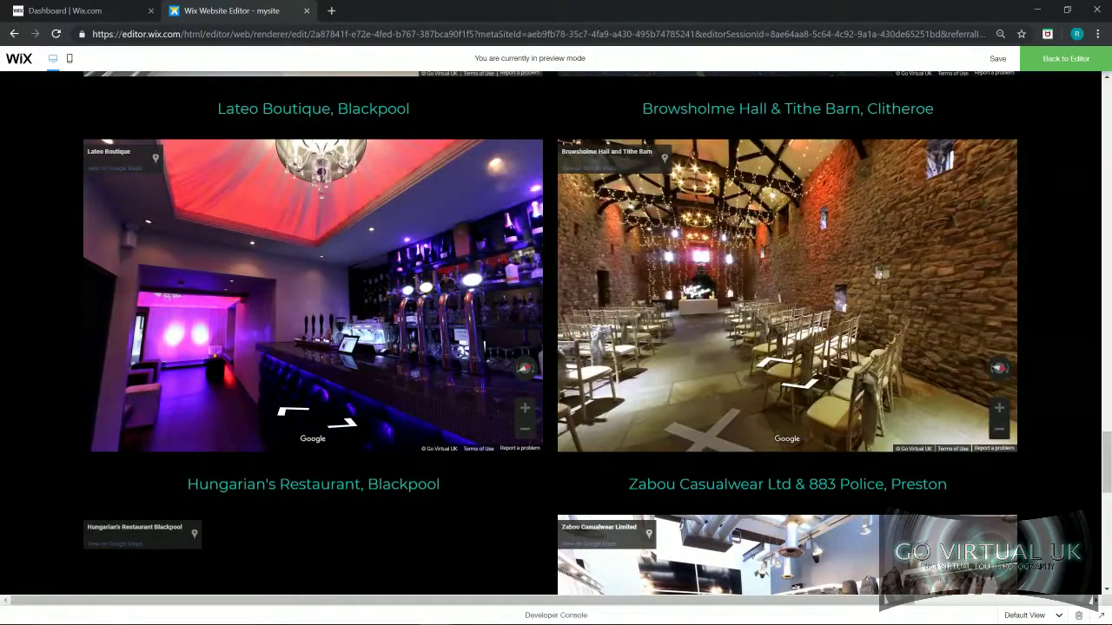
drag(1107, 449, 1107, 491)
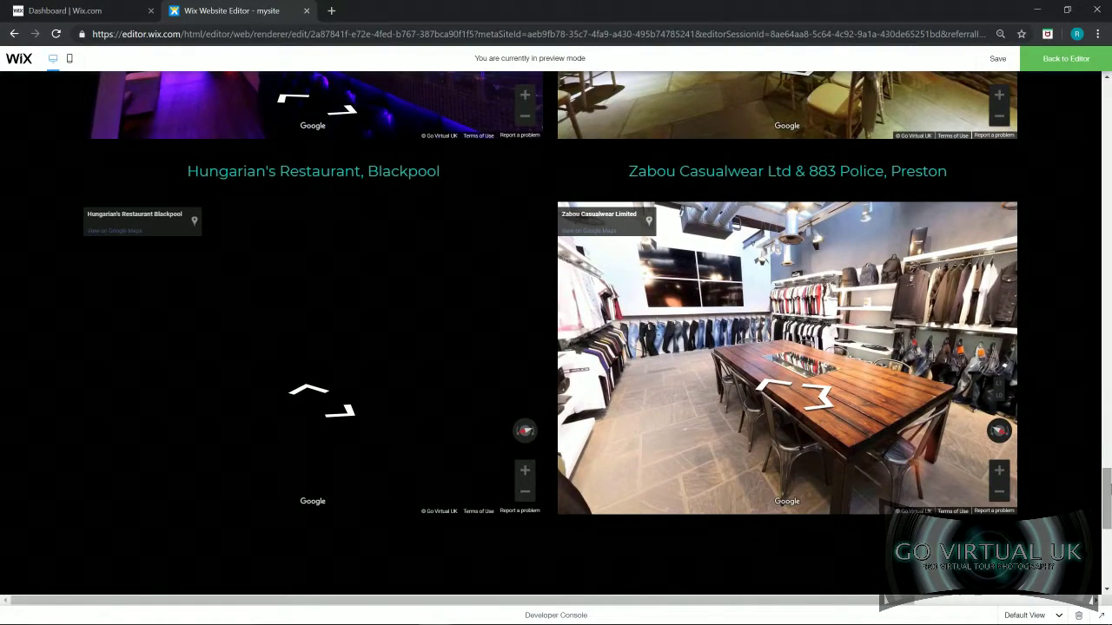
Open Google Maps in a new browser tab
click(333, 11)
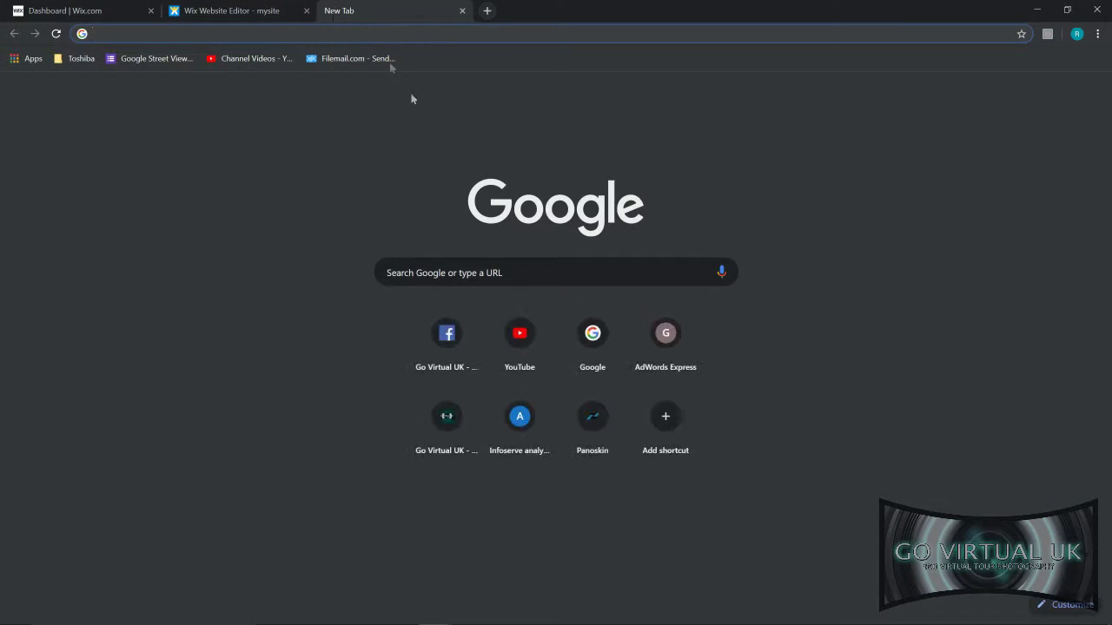
text(maps)
key(Return)
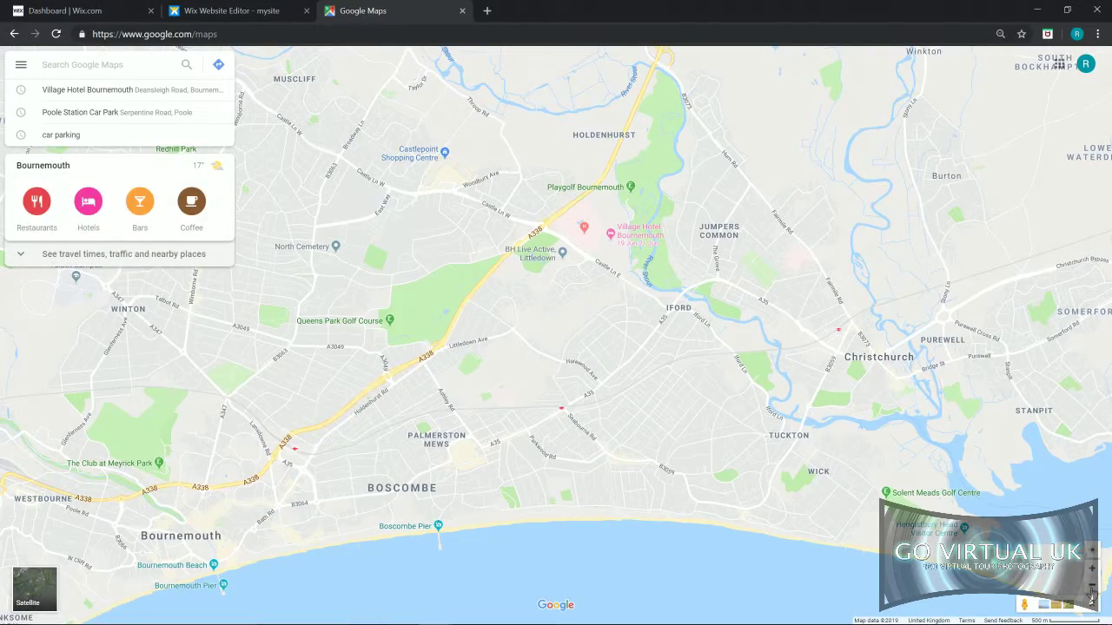
Search for "cave" around the Yorkshire Dales in northern England and select Victoria Cave on the map
click(1091, 587)
click(1091, 587)
click(1091, 587)
click(1091, 588)
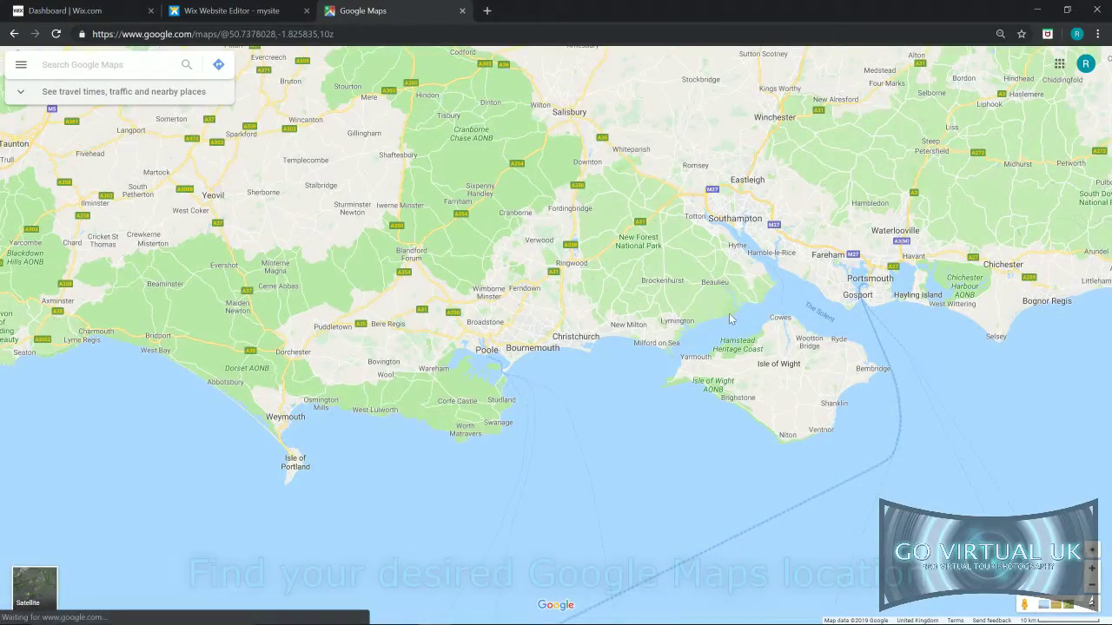
scroll(680, 325, down, 3)
drag(681, 325, 557, 365)
scroll(556, 353, up, 4)
drag(700, 417, 685, 298)
drag(575, 499, 542, 380)
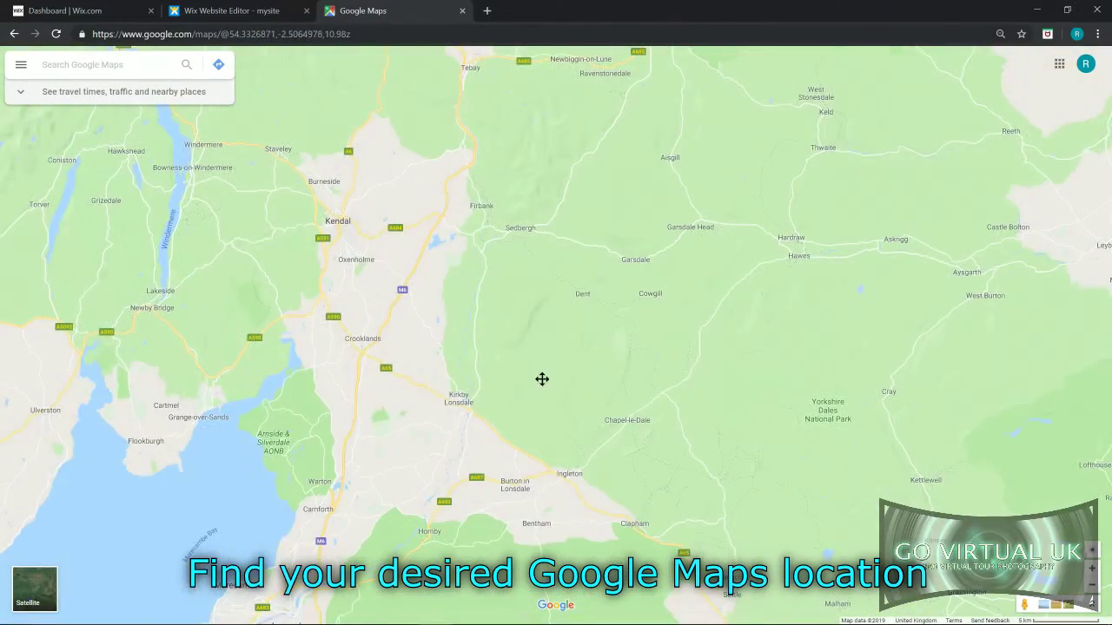
click(96, 64)
text(cave)
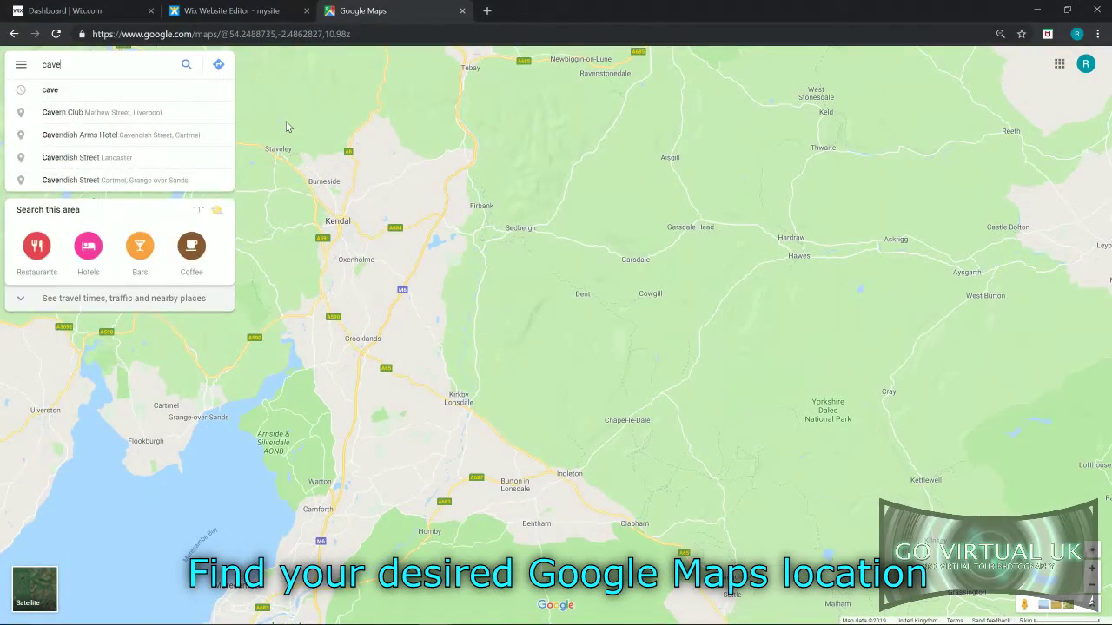
key(Return)
drag(526, 385, 444, 273)
click(678, 454)
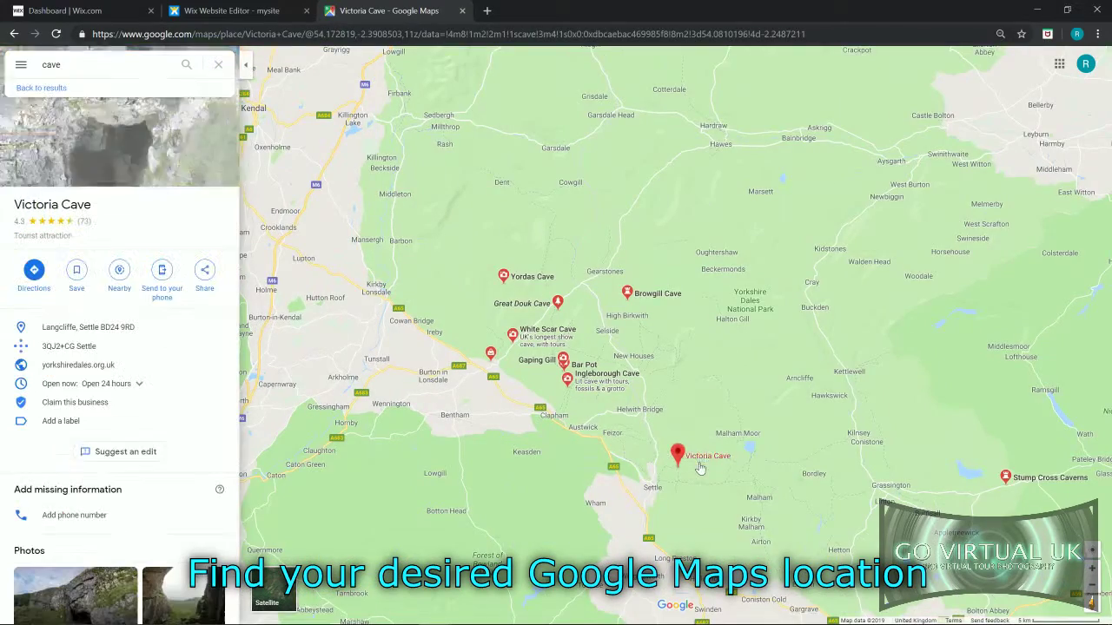
Enable the Street View layer around Victoria Cave and open the photo sphere beside its marker
mouse_move(835, 555)
mouse_down()
mouse_move(821, 418)
mouse_move(798, 421)
mouse_up()
scroll(661, 342, up, 4)
drag(556, 368, 856, 377)
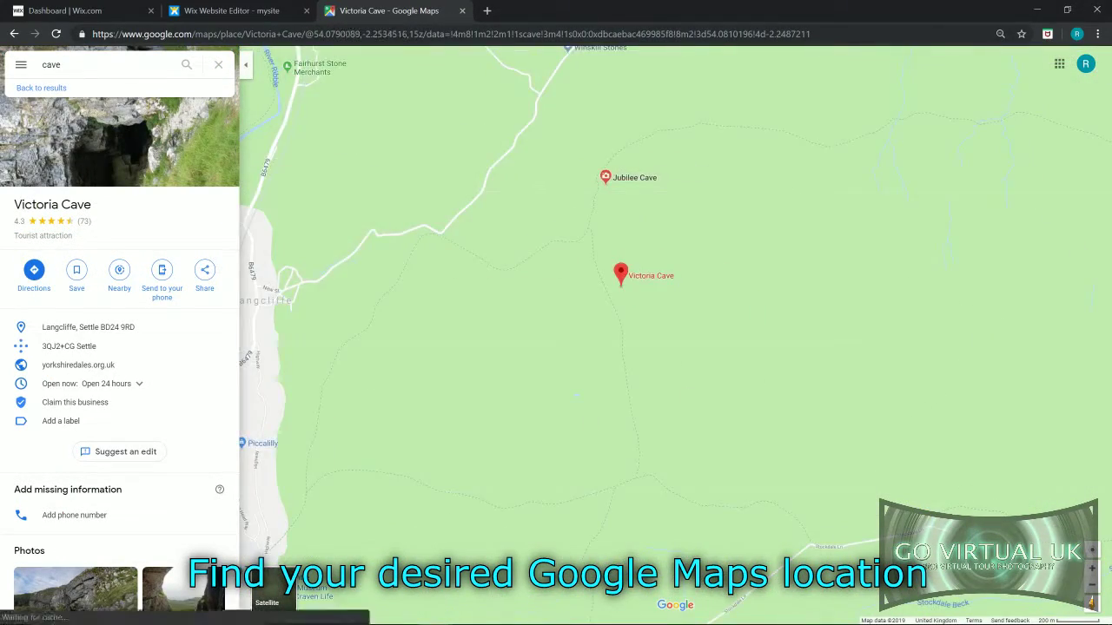
scroll(675, 333, up, 2)
drag(400, 245, 626, 418)
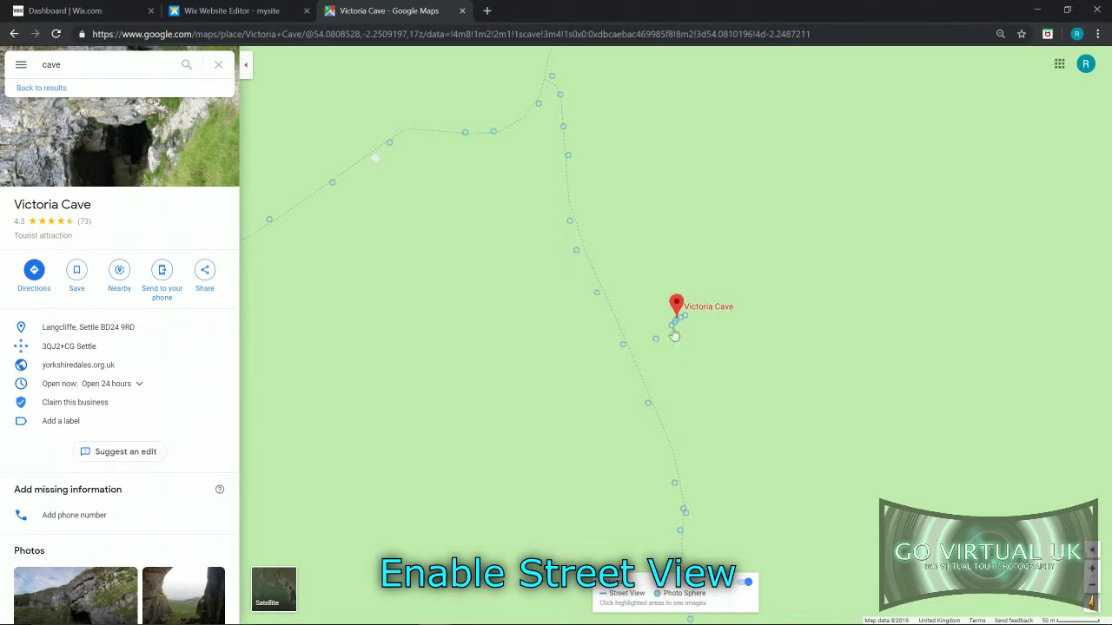
mouse_move(674, 332)
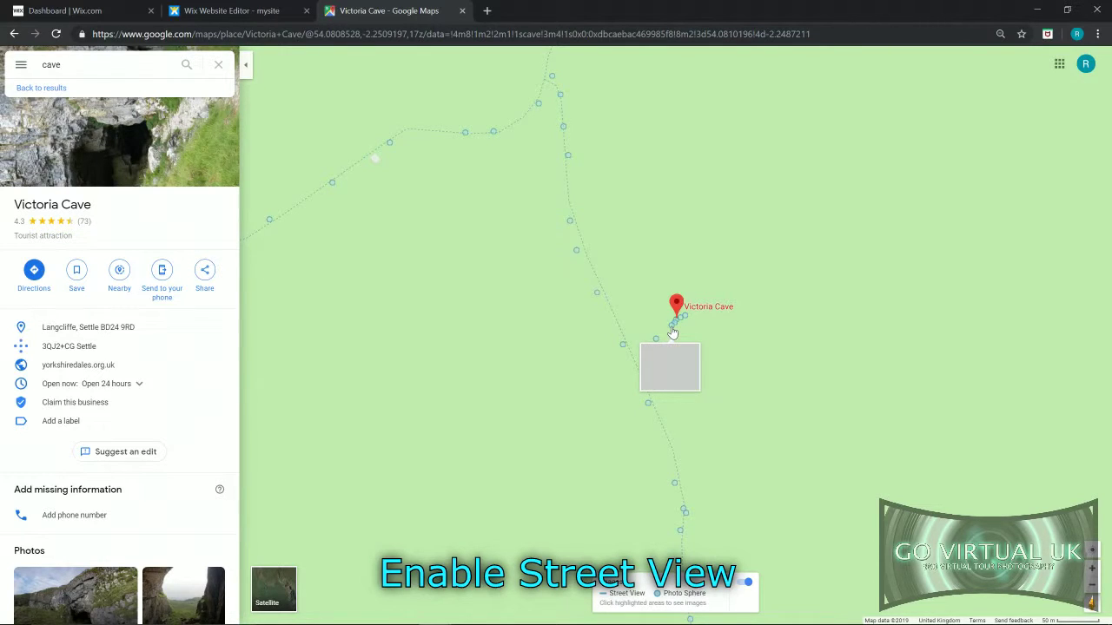
click(674, 332)
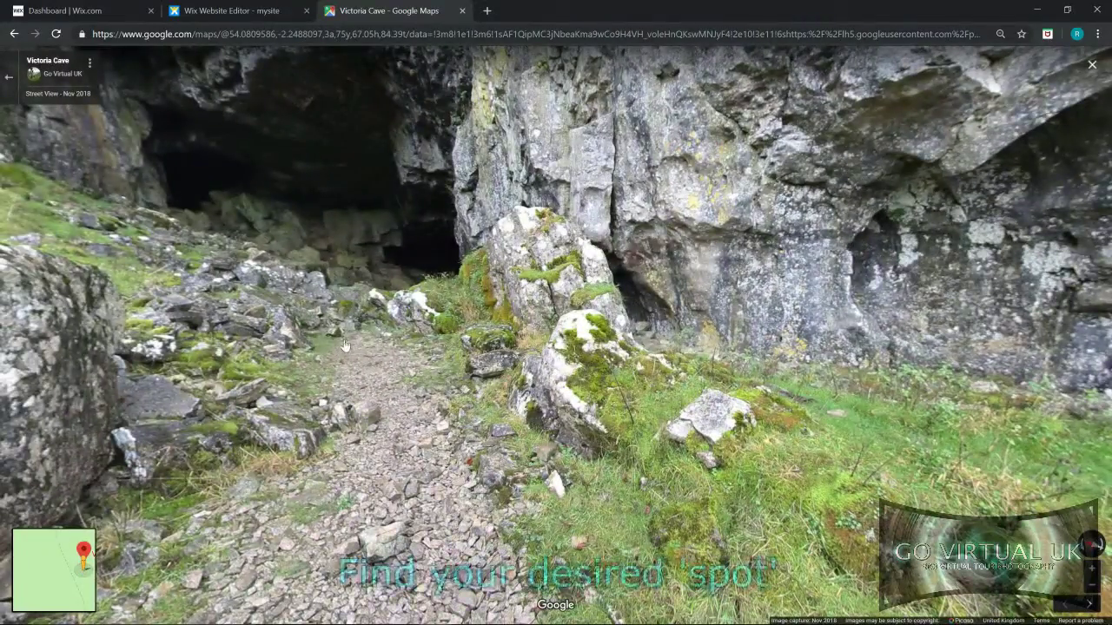
Move into the cave in Street View and turn the view to face out towards the rocky entrance path
drag(379, 354, 508, 406)
click(527, 408)
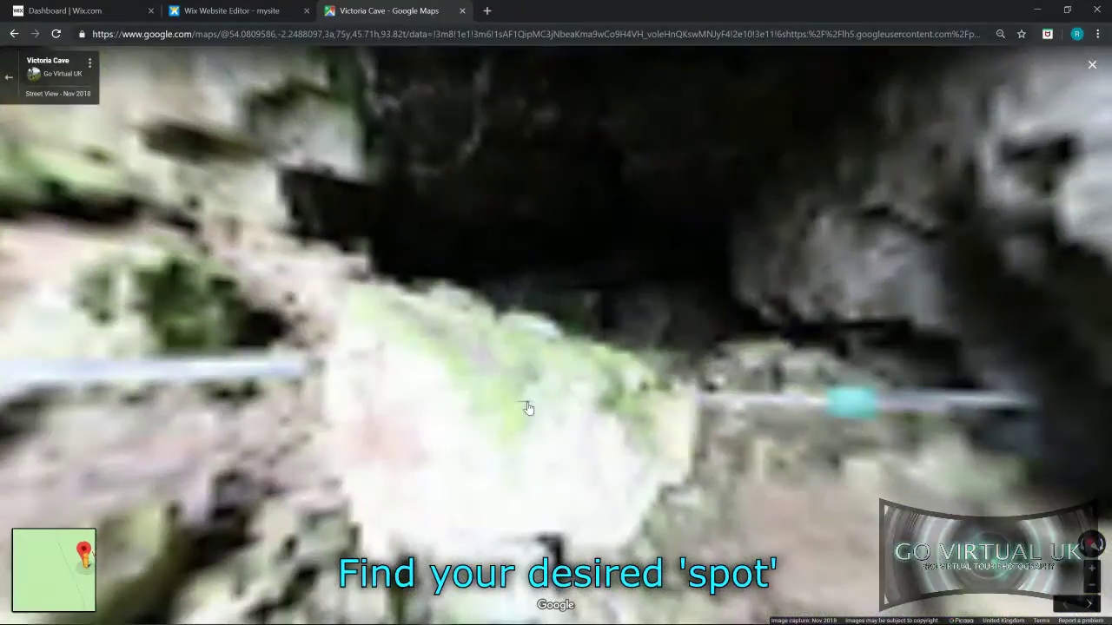
drag(425, 434, 533, 351)
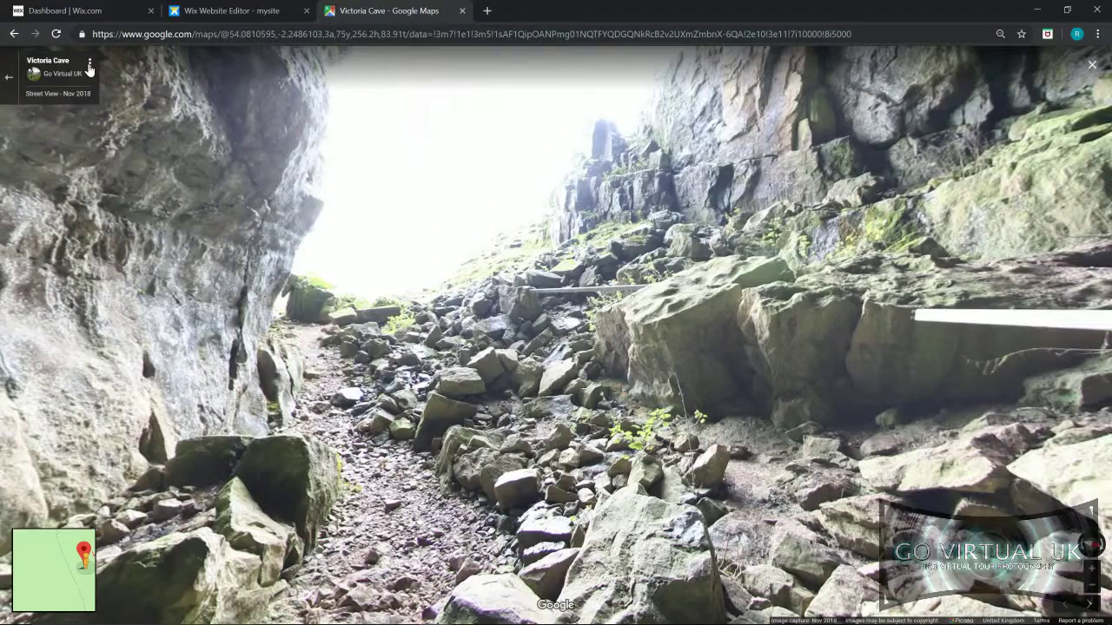
Open the share options for this Street View image and show its map embed code
click(346, 243)
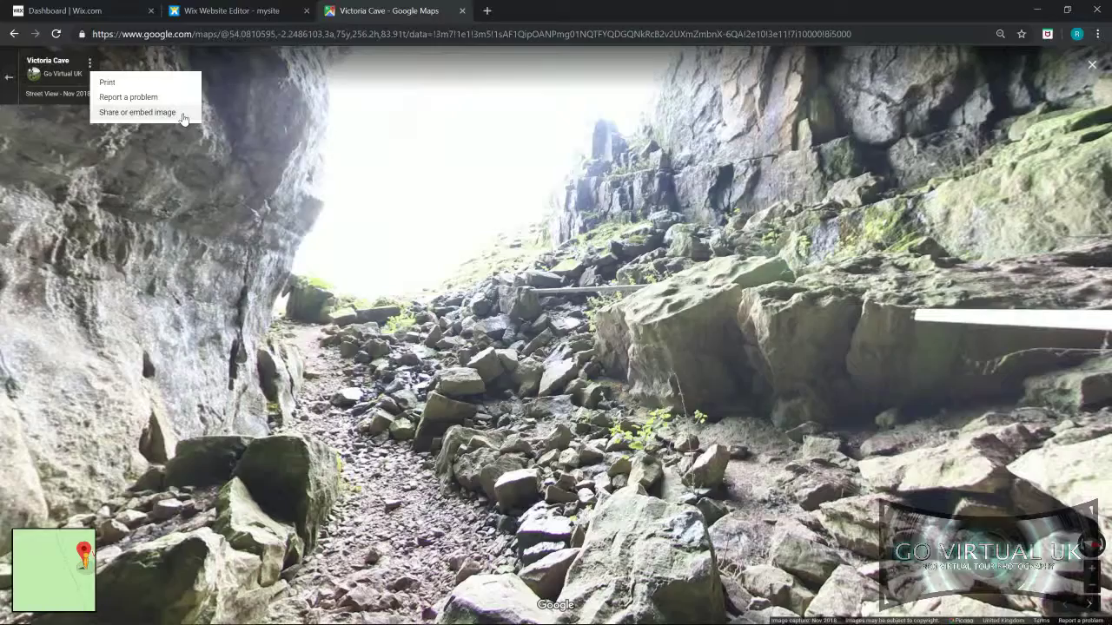
click(664, 415)
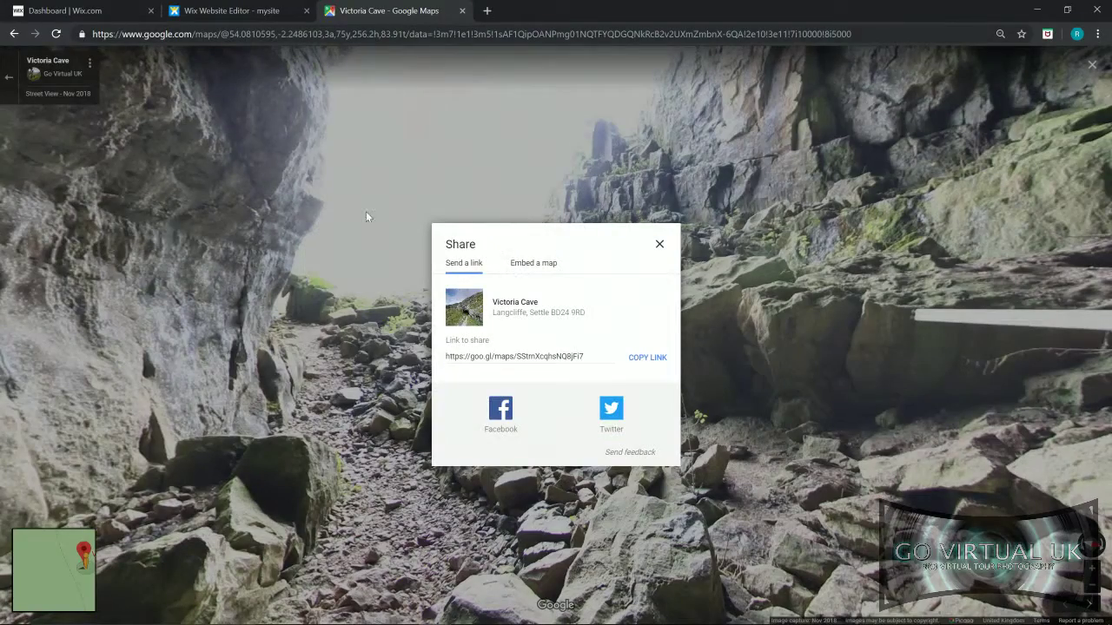
click(550, 266)
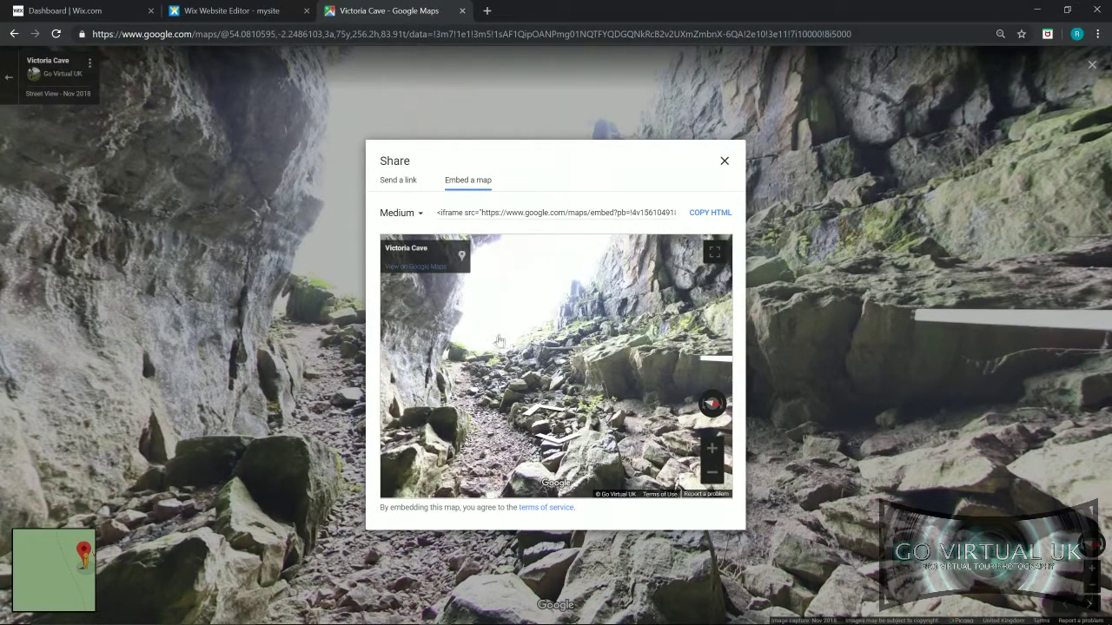
Test the embed preview by turning the view and moving through the cave tour
mouse_move(491, 346)
mouse_down()
mouse_move(559, 338)
mouse_move(514, 330)
mouse_move(511, 341)
mouse_up()
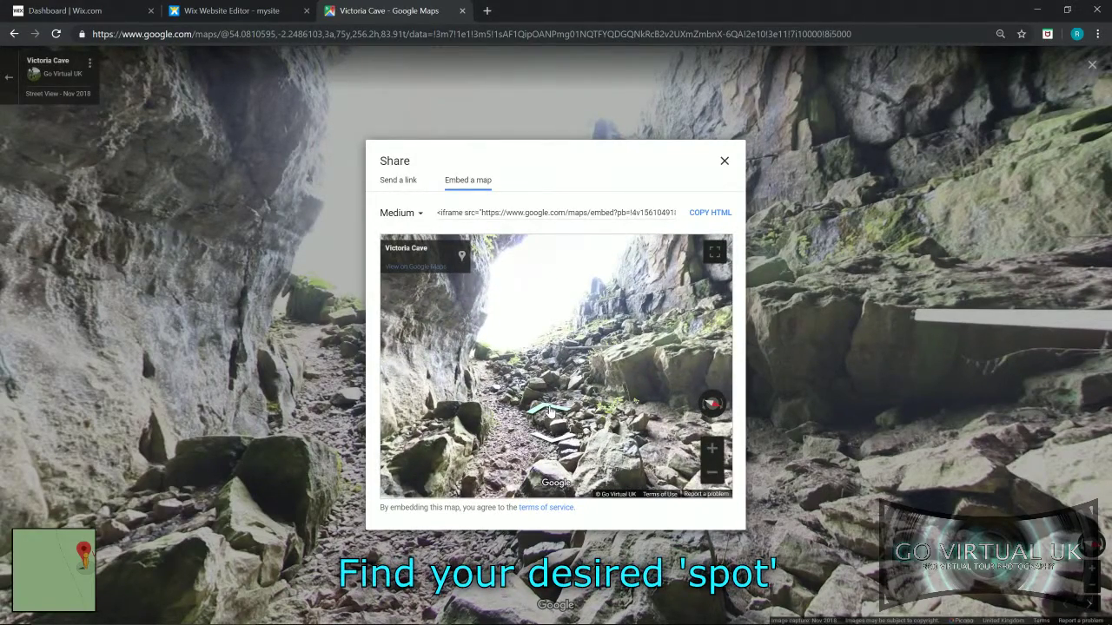
click(549, 411)
click(563, 407)
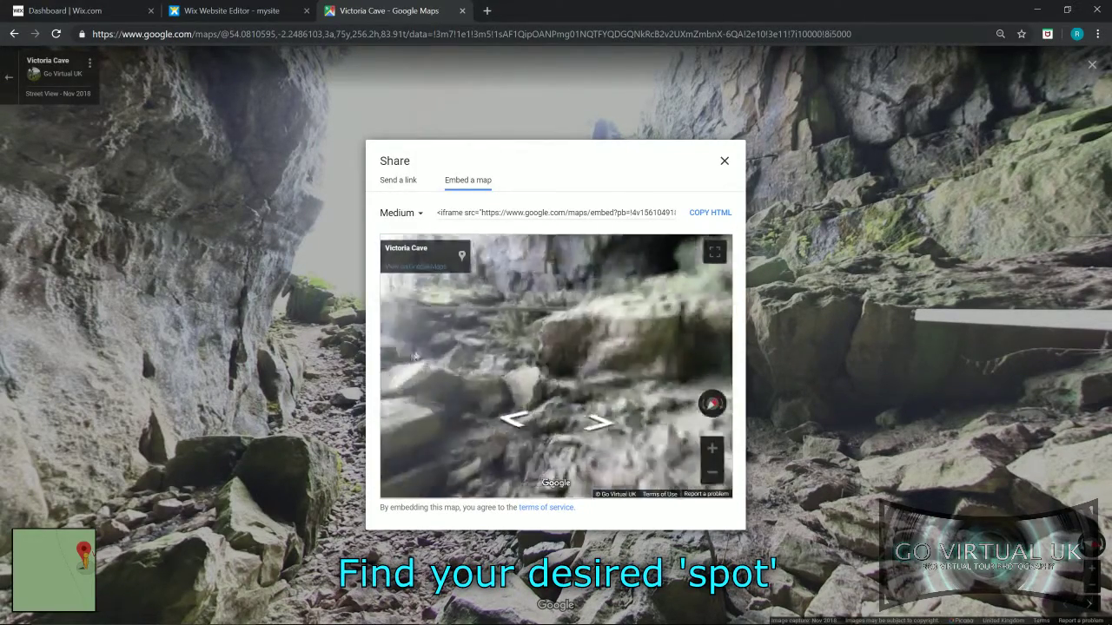
click(563, 407)
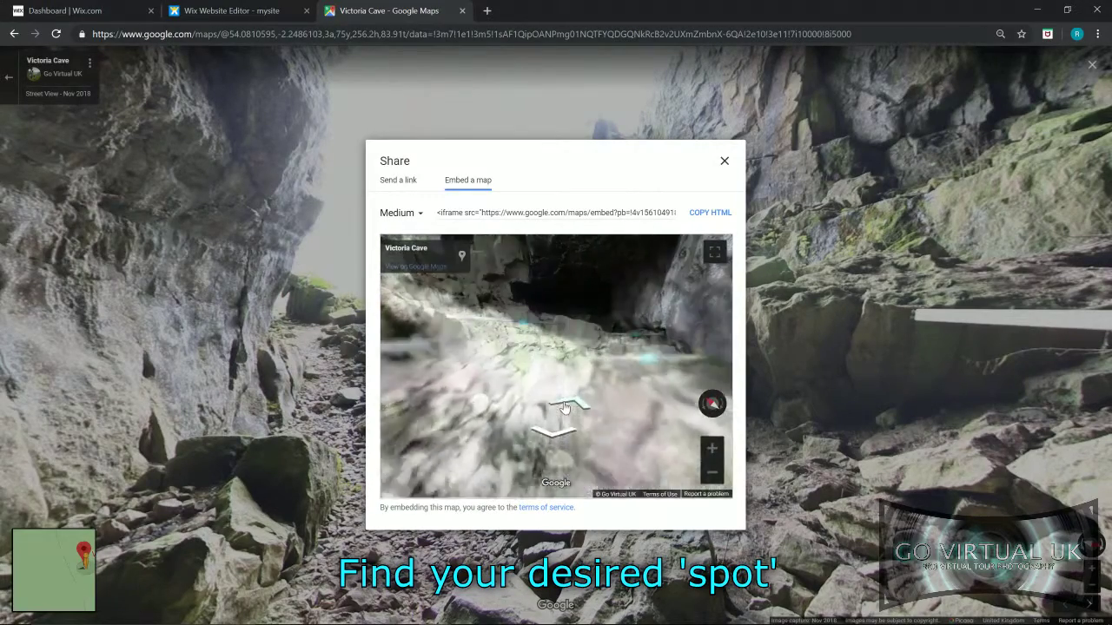
drag(469, 356, 574, 348)
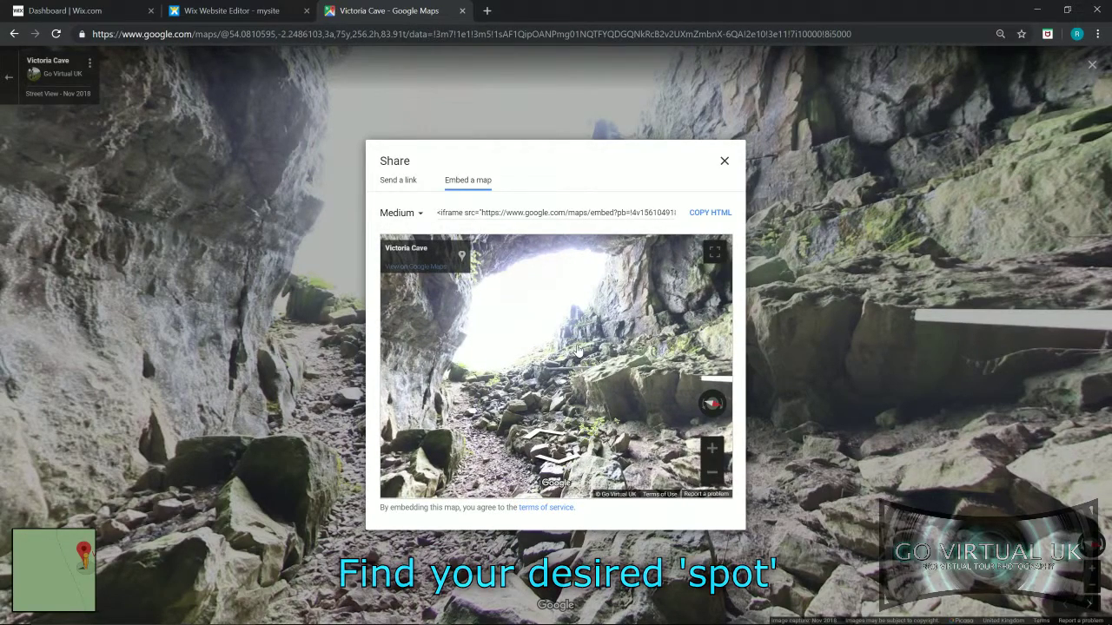
Set the embed to a custom size of 882 x 600 and copy its HTML code
click(421, 218)
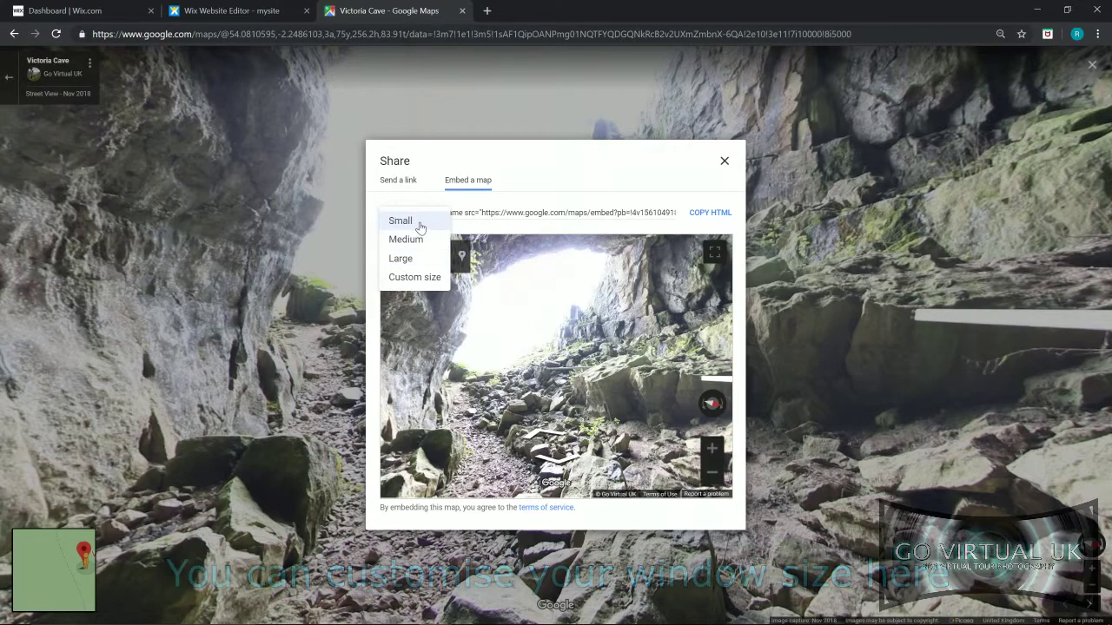
click(423, 279)
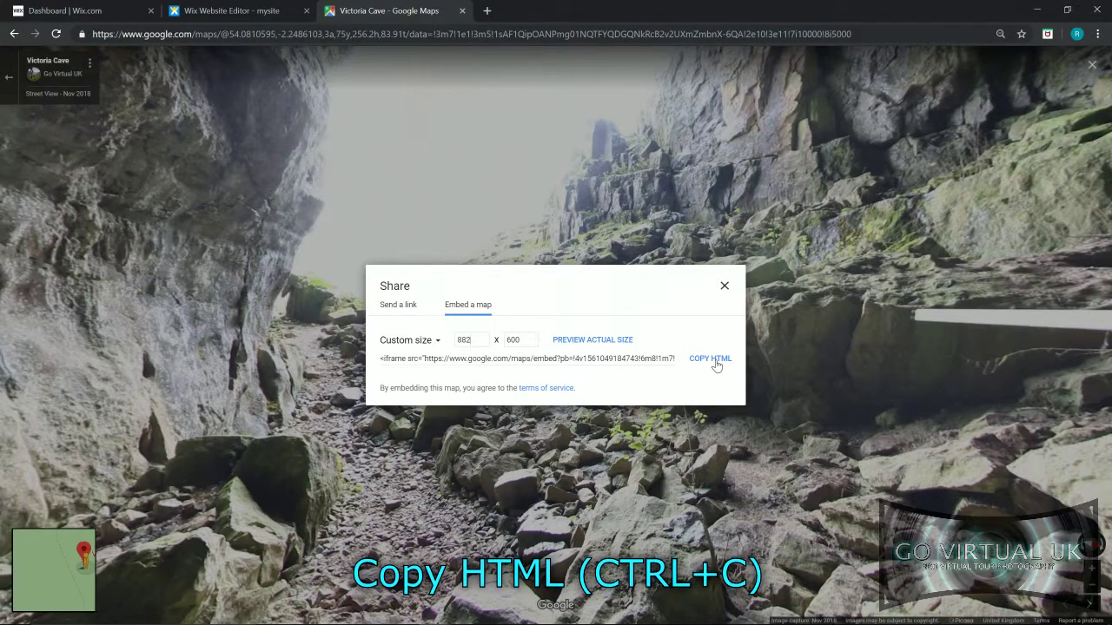
Switch back to the Wix site and leave preview mode to edit the Gallery page
click(234, 15)
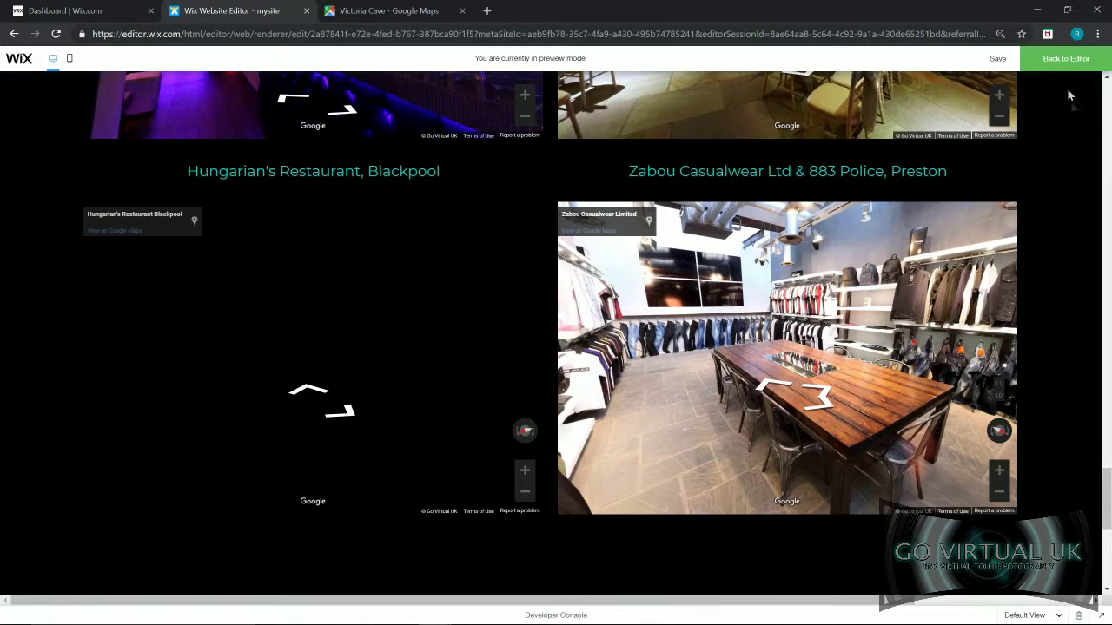
click(1066, 59)
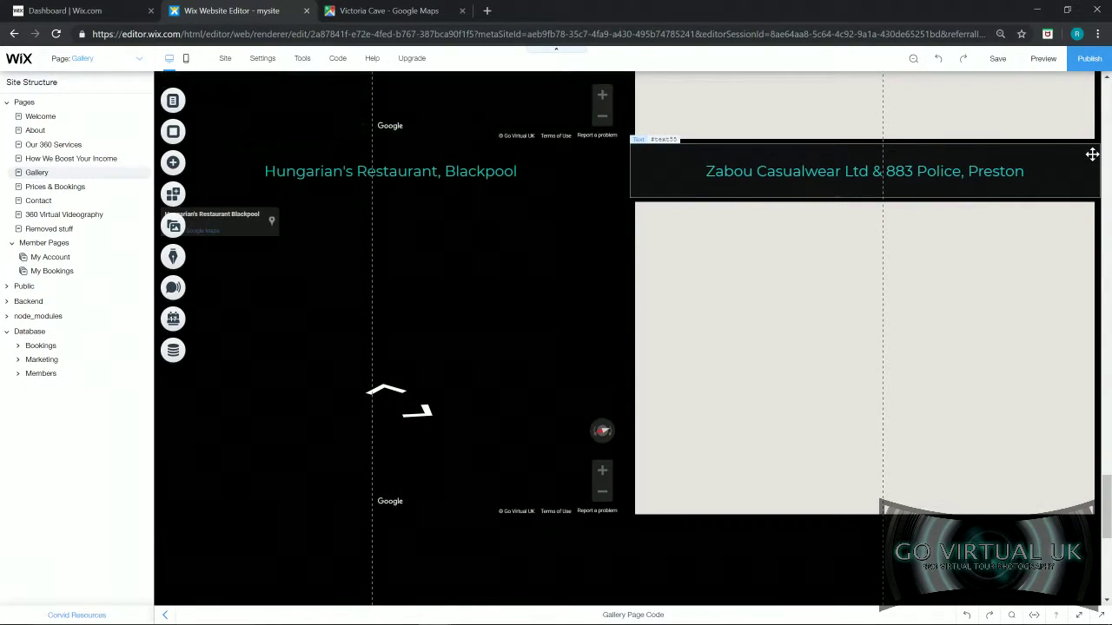
Add an Embed a Site element to the empty area below the last restaurant tours on the Gallery page
drag(1107, 524, 1108, 572)
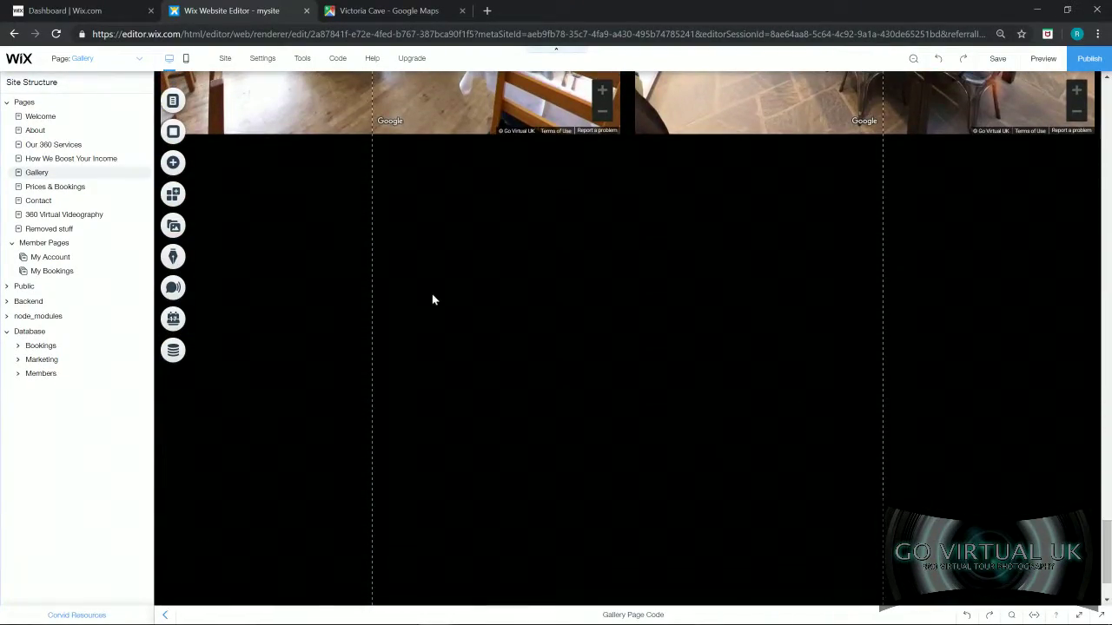
click(173, 165)
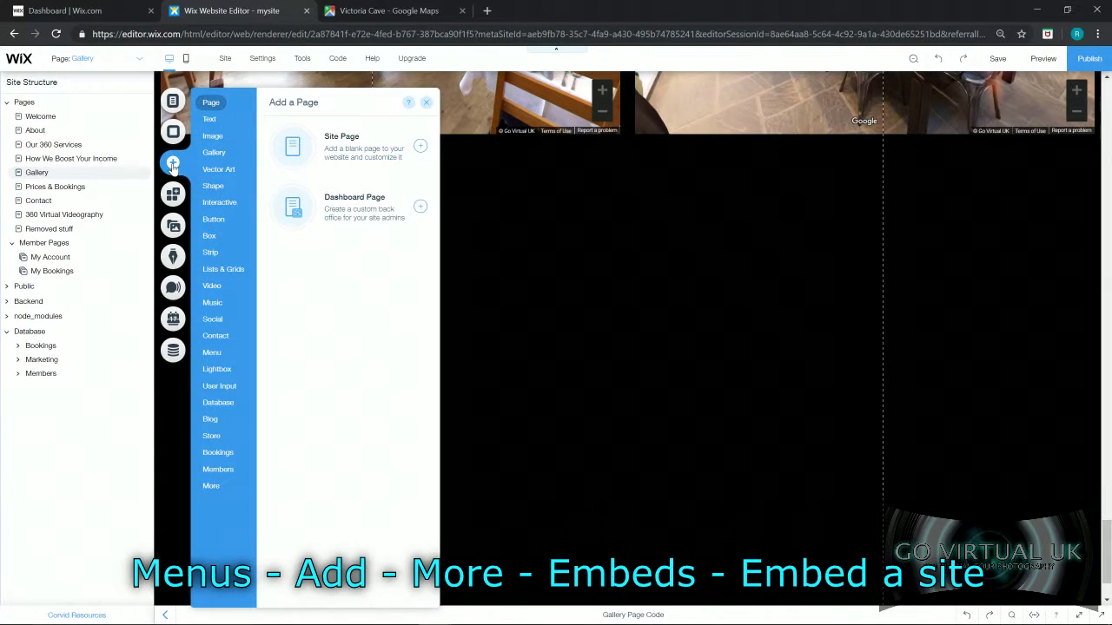
click(213, 486)
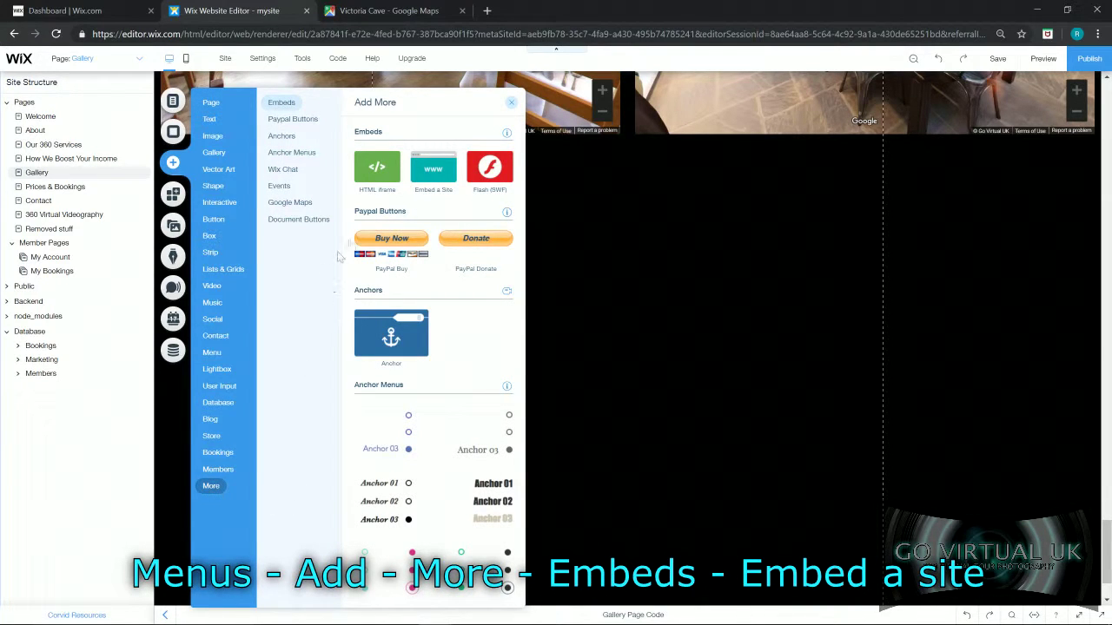
click(429, 171)
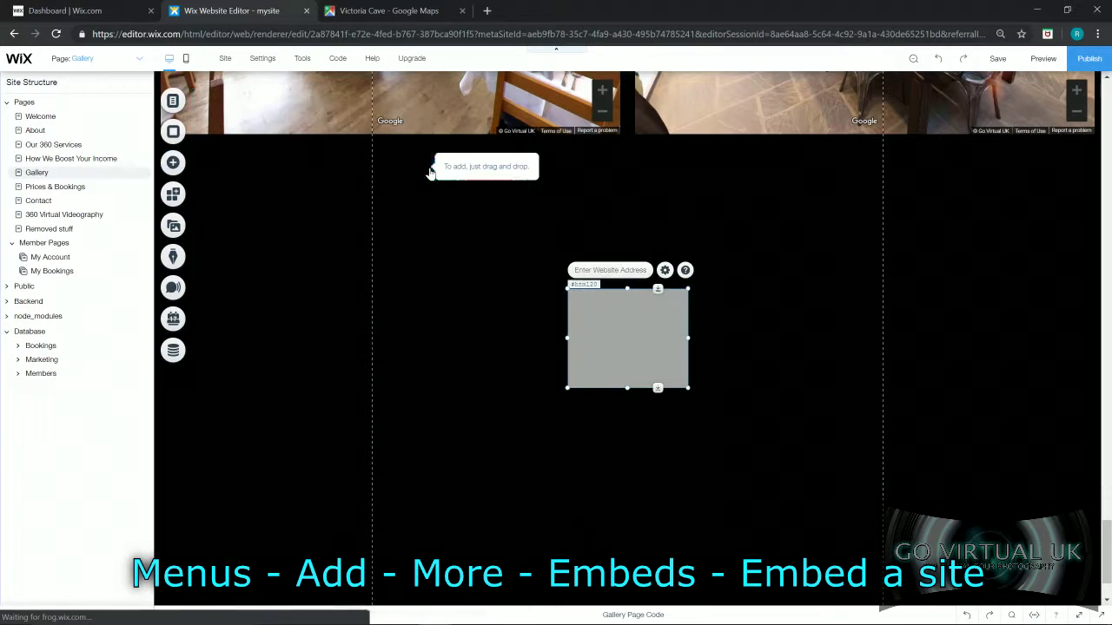
Set the new embed element to use code, apply the copied Google Maps iframe HTML, and close its settings
click(610, 270)
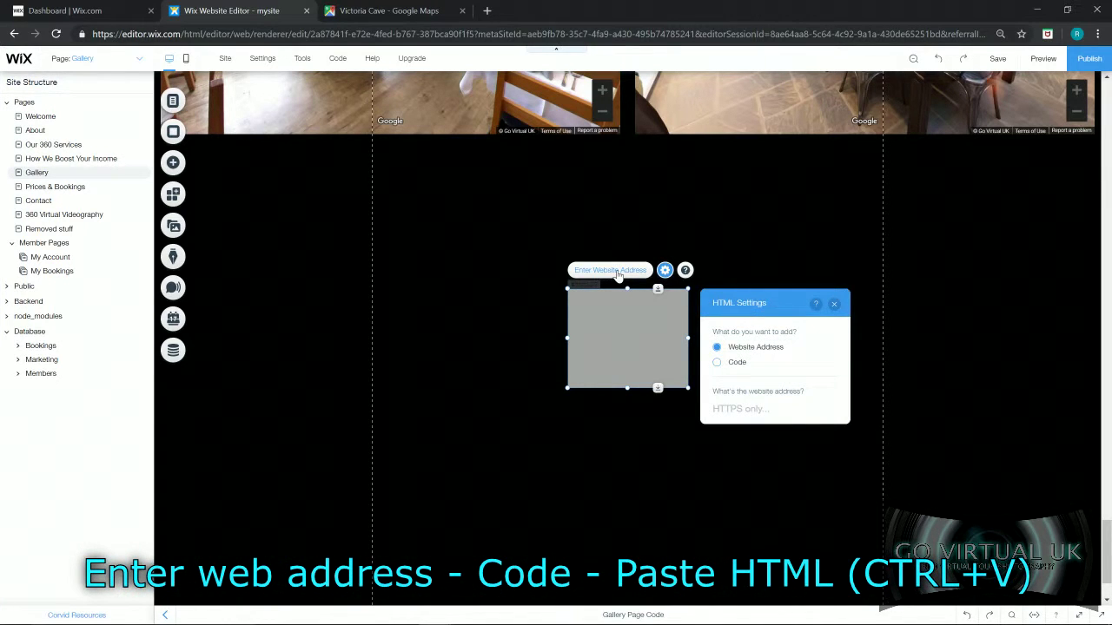
click(736, 368)
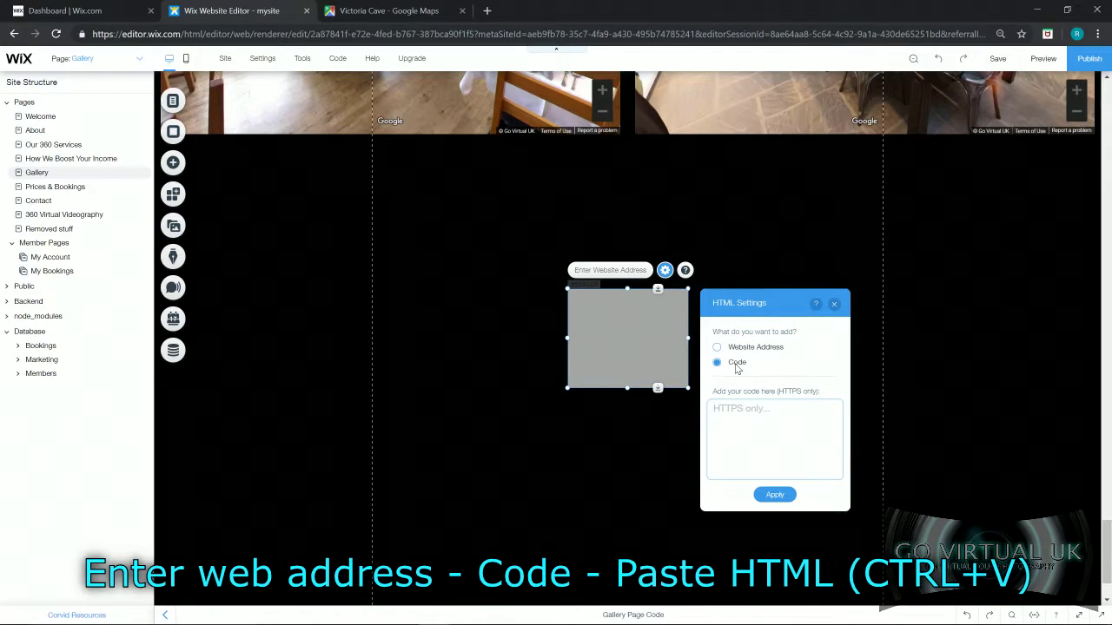
key(ctrl+v)
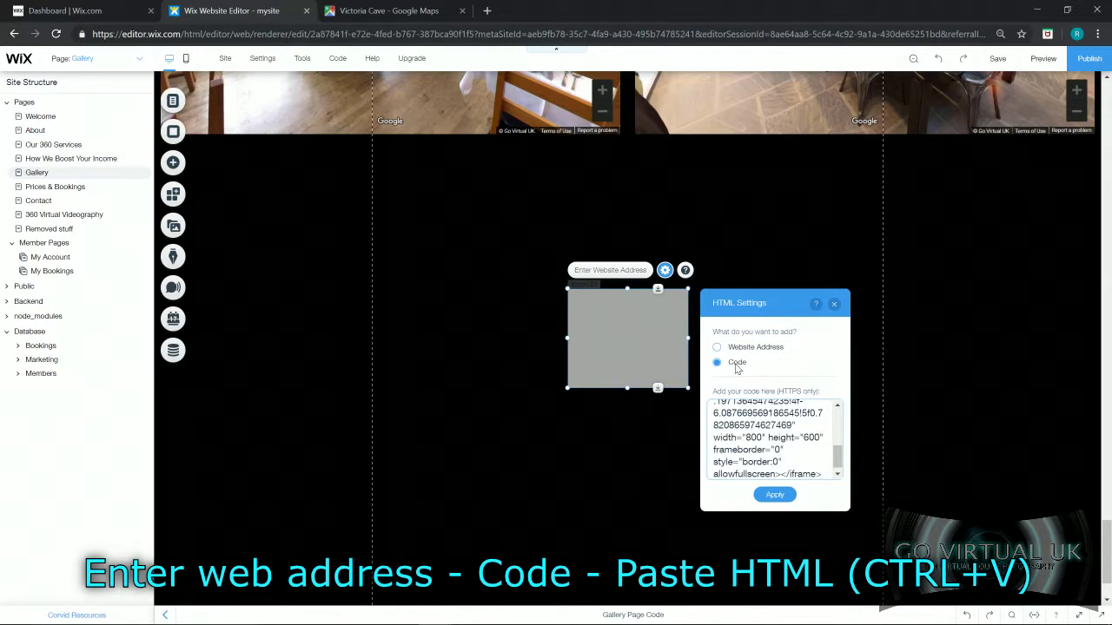
click(775, 495)
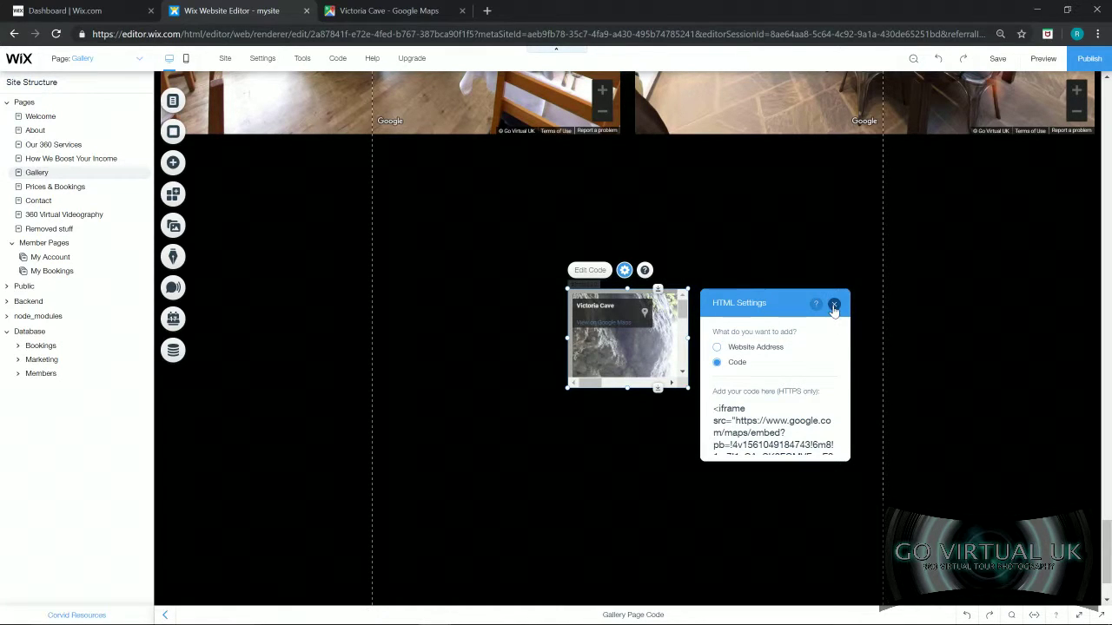
click(834, 307)
Reposition the Victoria Cave embed below the restaurant tours and enlarge its frame to fit the whole Street View
drag(613, 365, 730, 300)
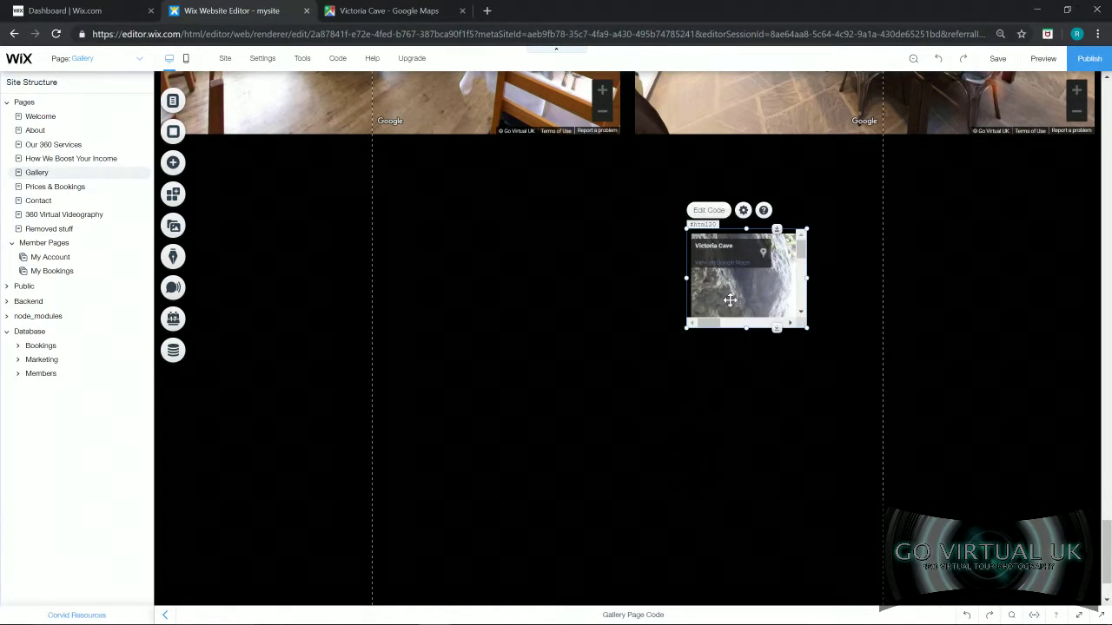
drag(686, 328, 313, 526)
drag(304, 563, 375, 574)
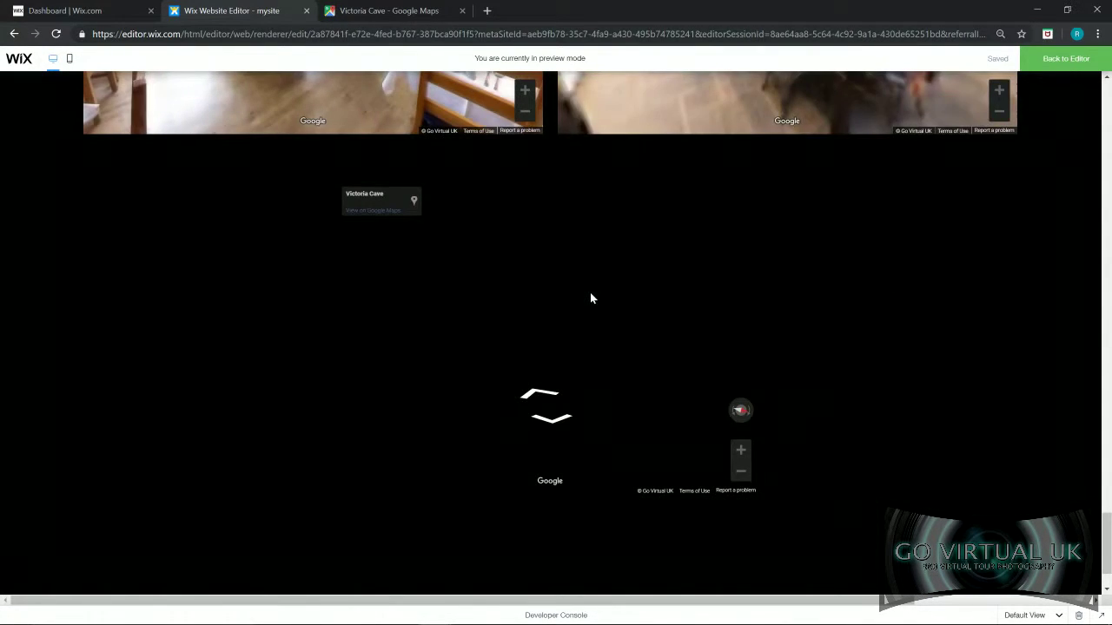
Test the embedded Victoria Cave tour in the site preview by turning the view and moving along the path
drag(510, 304, 695, 304)
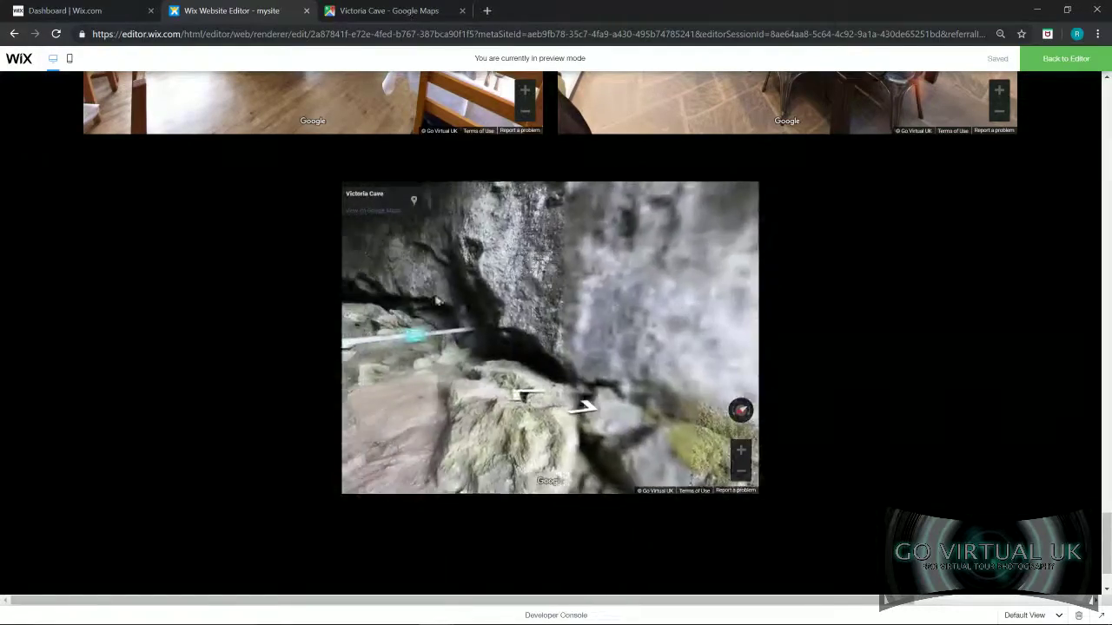
drag(437, 301, 700, 329)
click(543, 374)
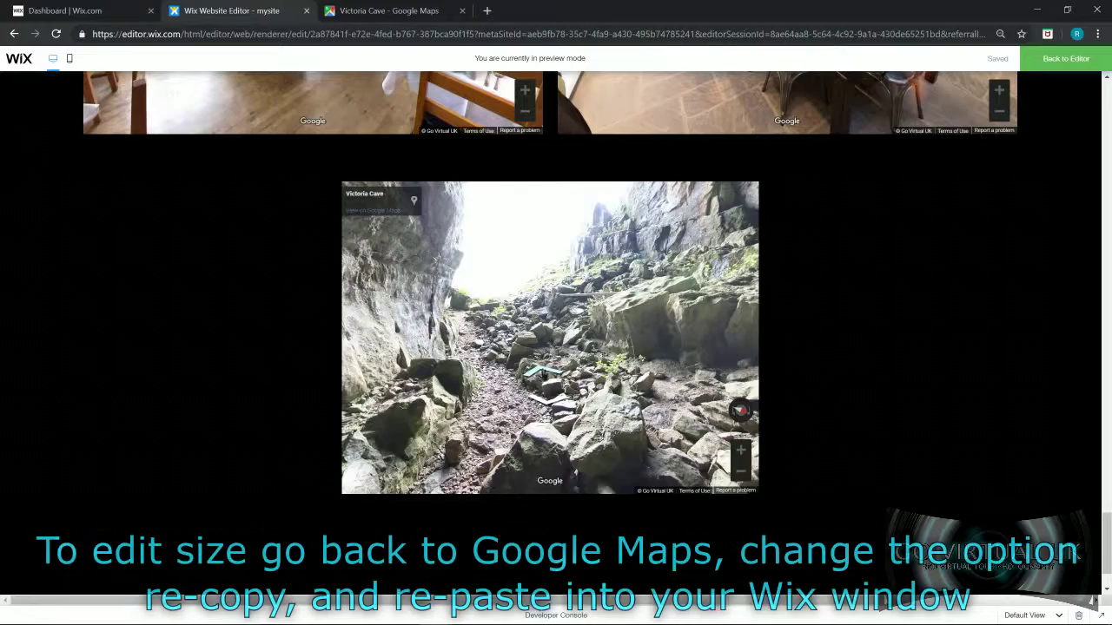
click(544, 375)
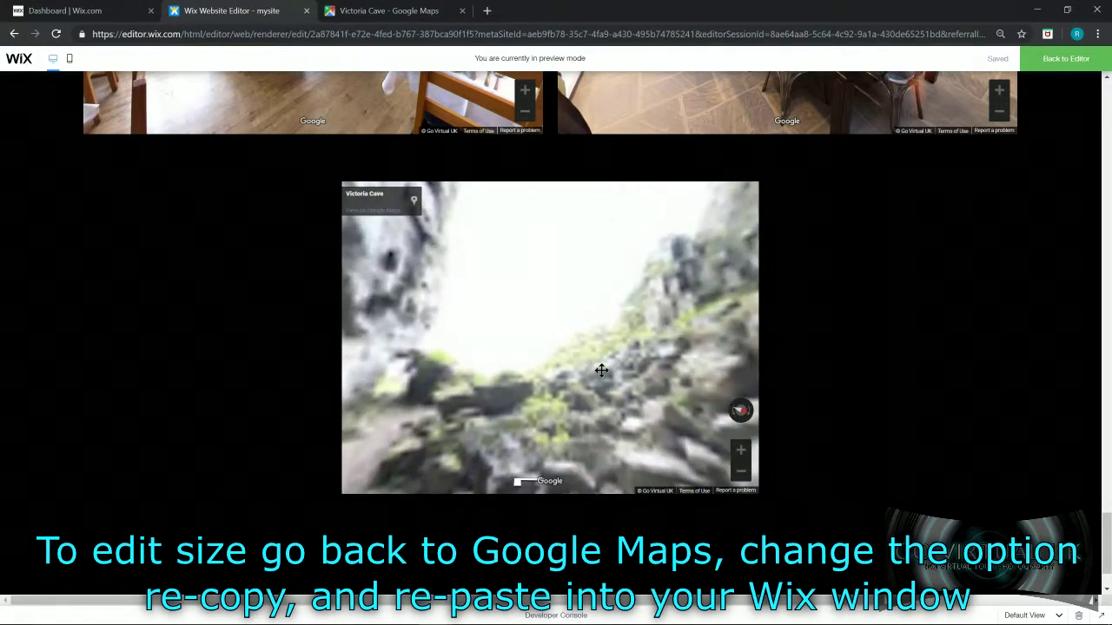
drag(577, 370, 417, 348)
drag(695, 339, 493, 351)
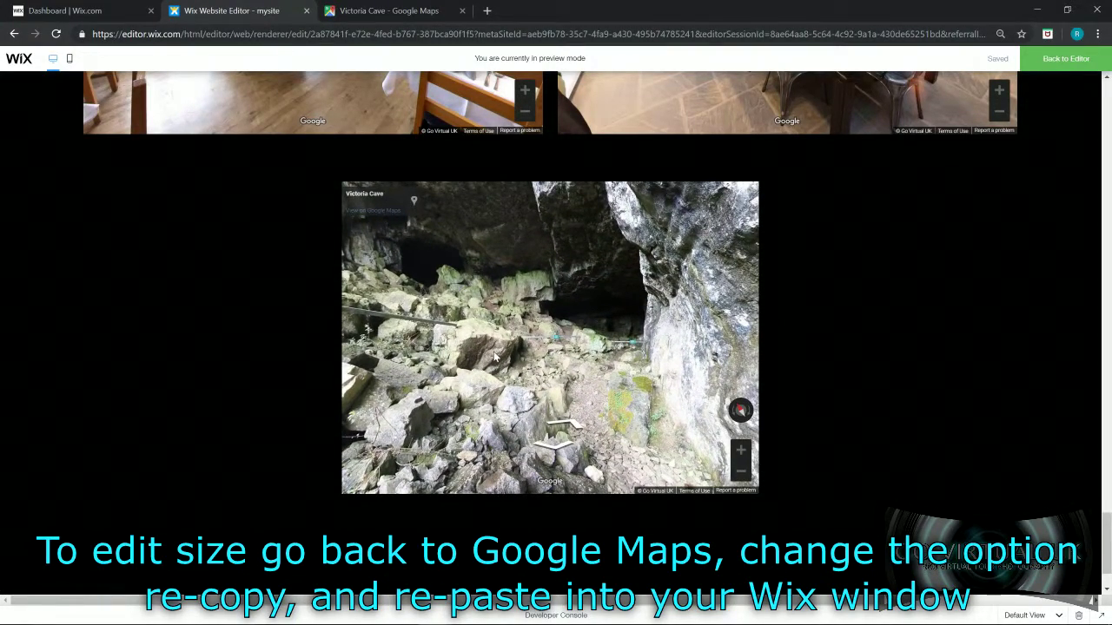